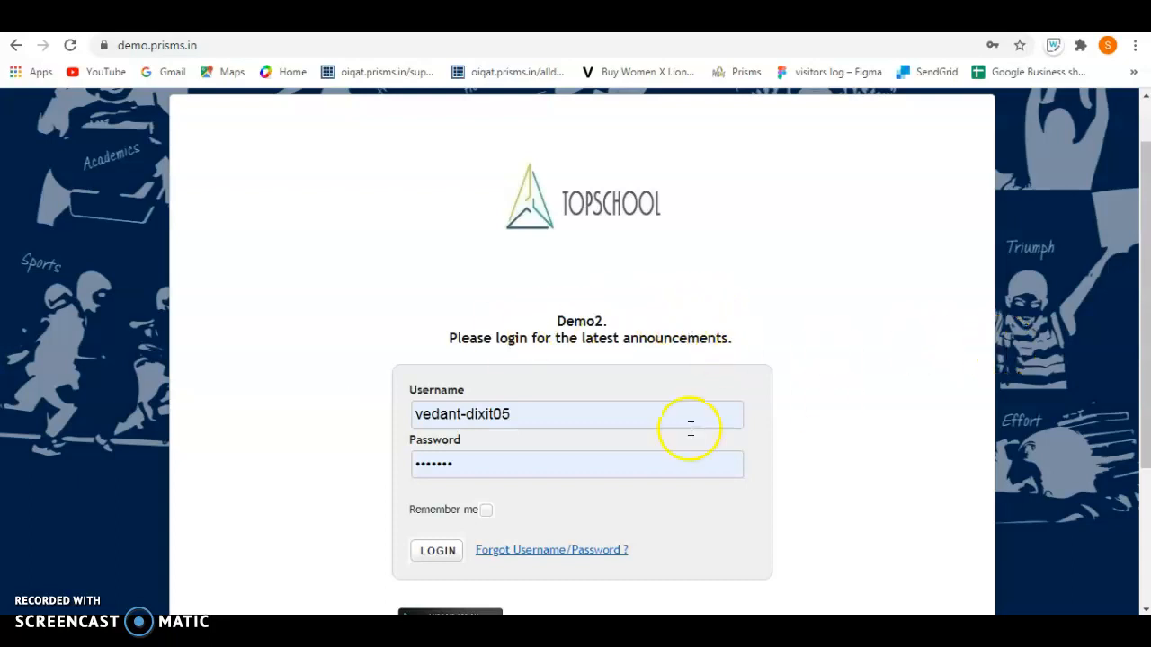
Log in to the school portal with the saved teacher credentials and open the Teach course list in a new tab
click(438, 550)
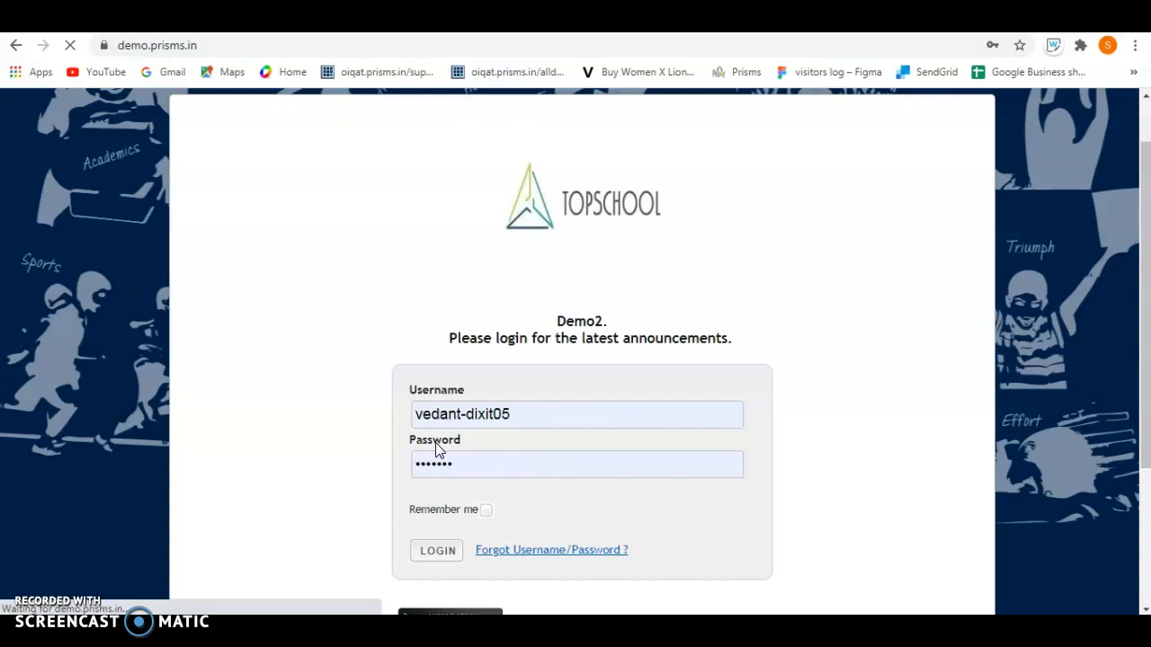
click(500, 462)
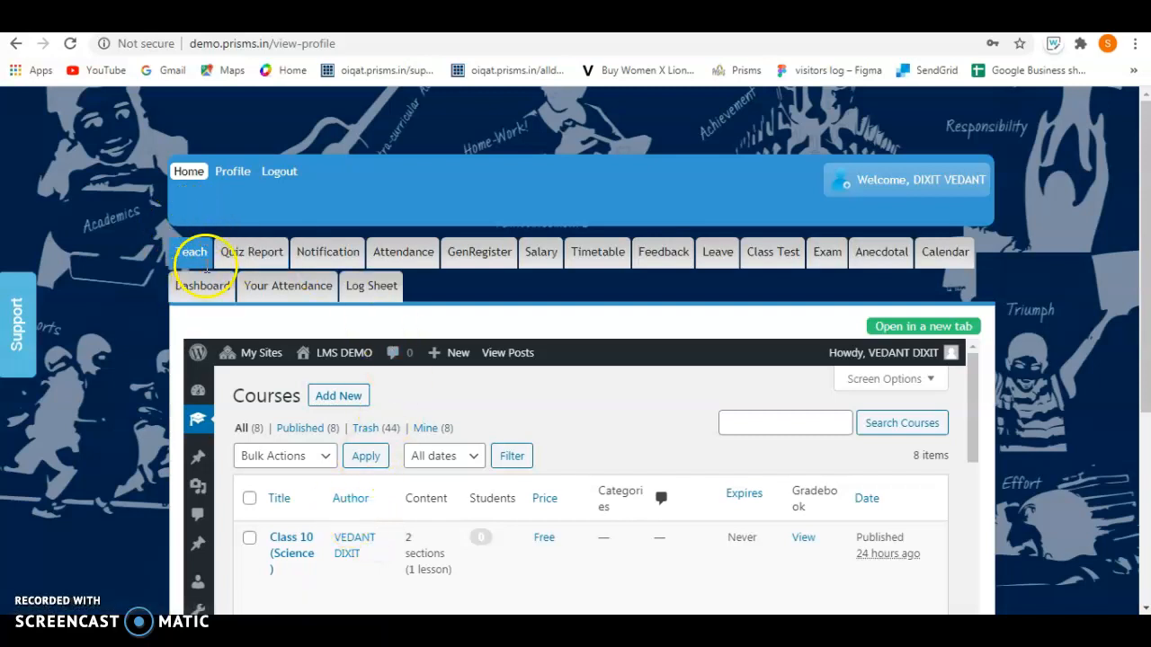
click(910, 329)
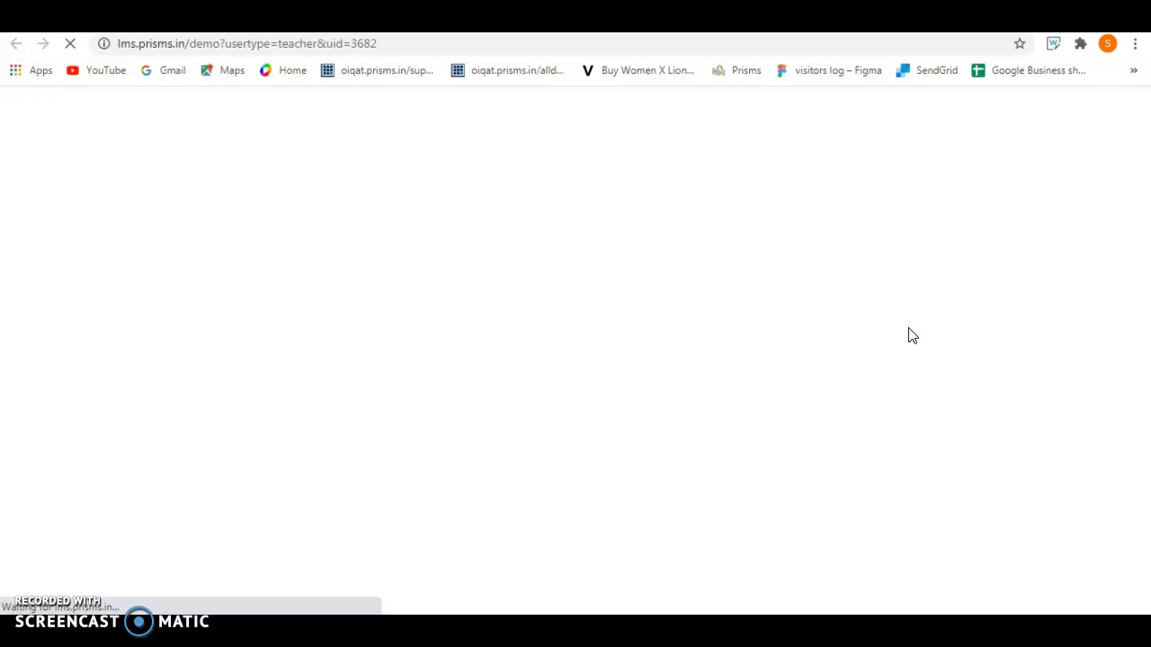
click(599, 552)
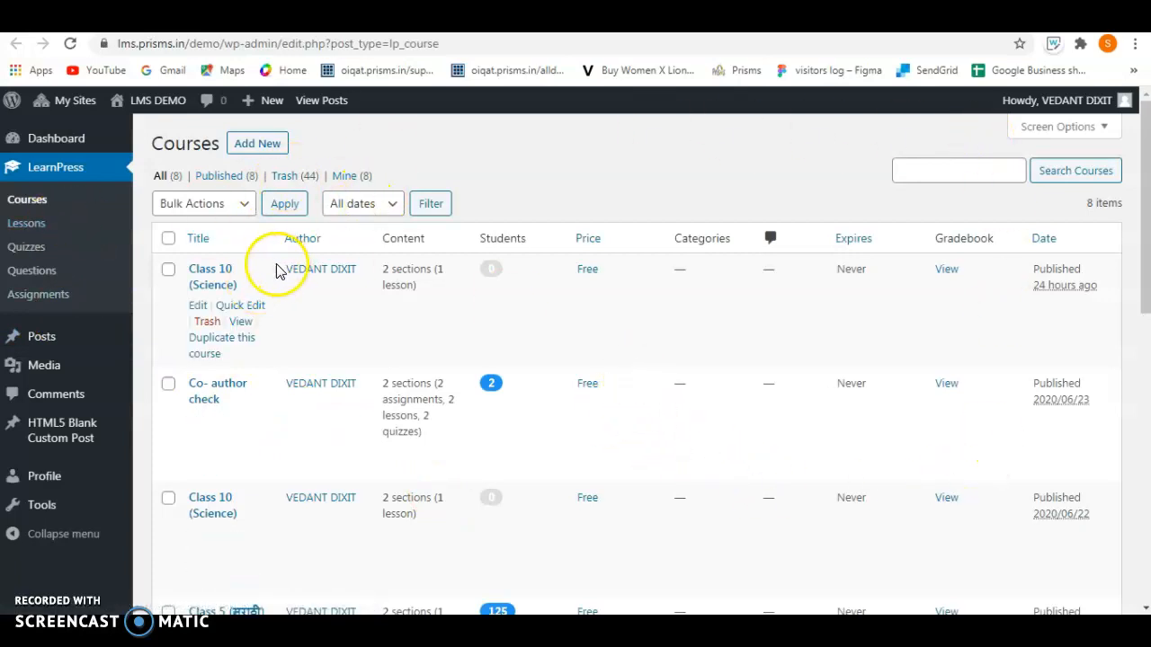
Open the first Class 10 (Science) course for editing and look over its curriculum and course settings
click(200, 312)
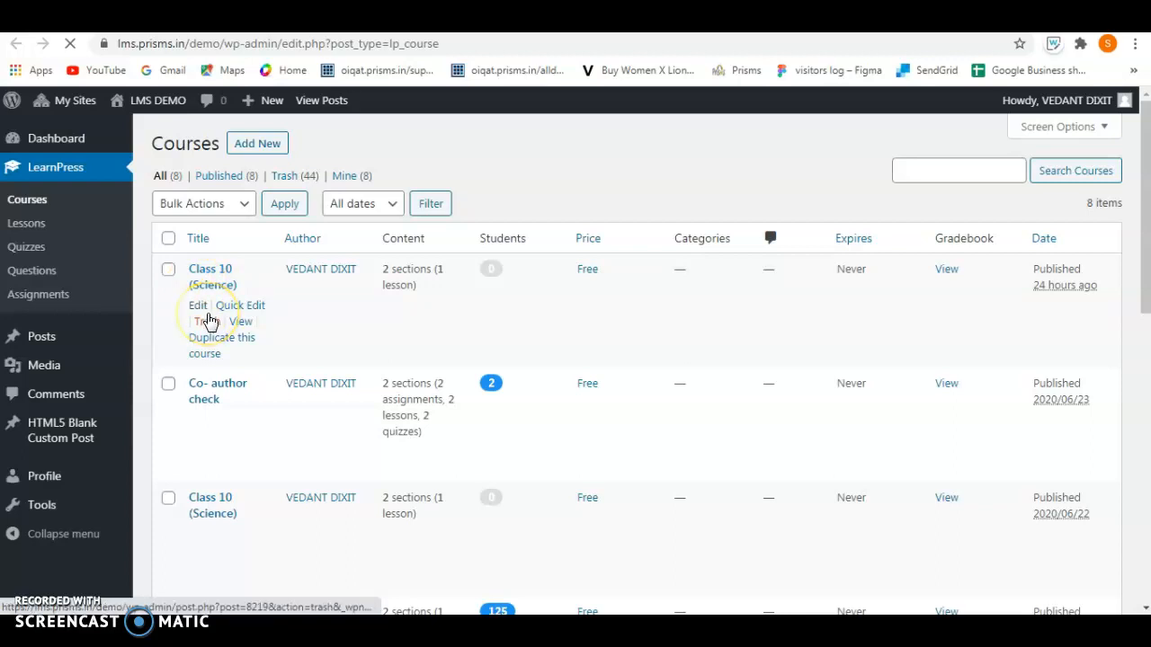
click(231, 335)
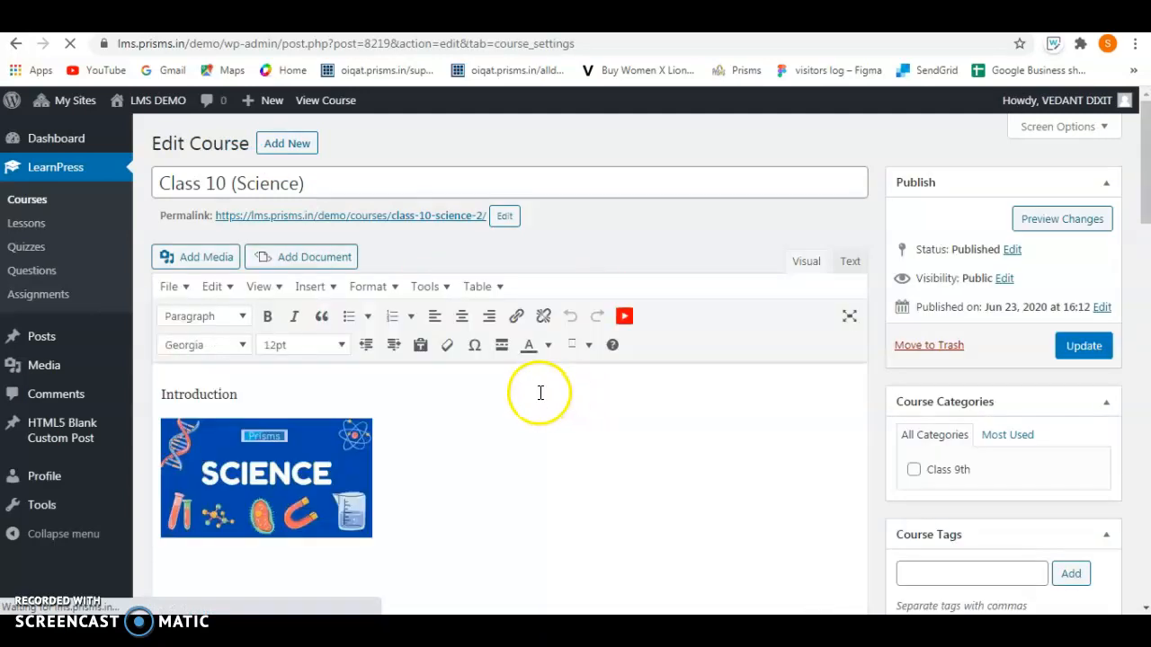
scroll(542, 392, down, 8)
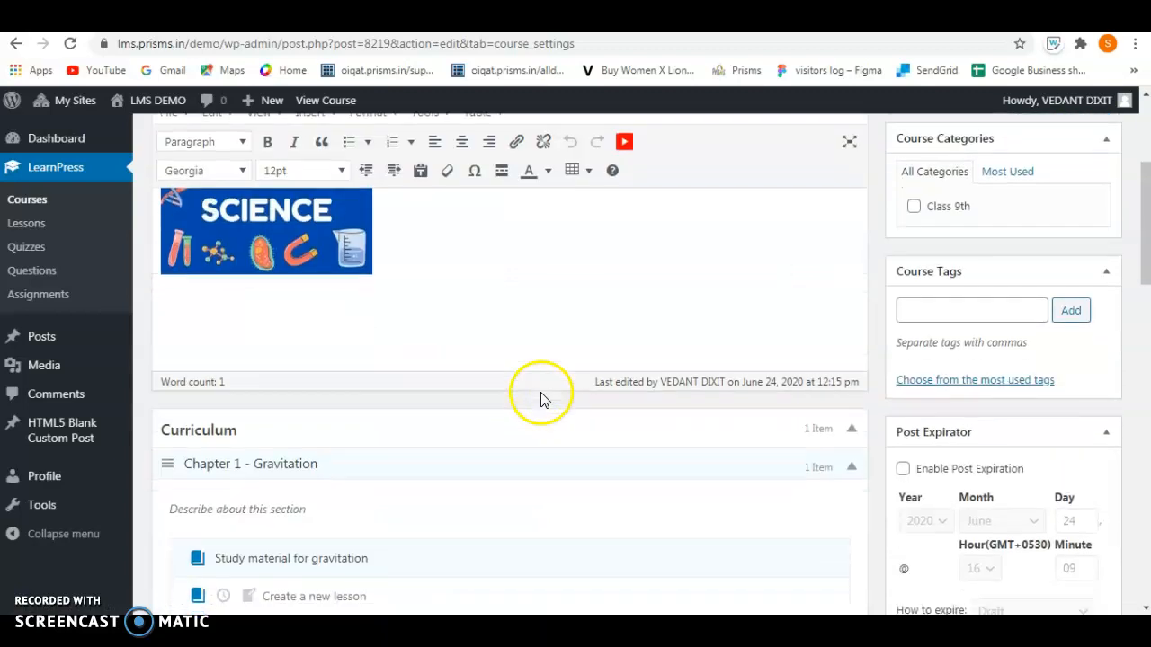
scroll(538, 402, down, 1)
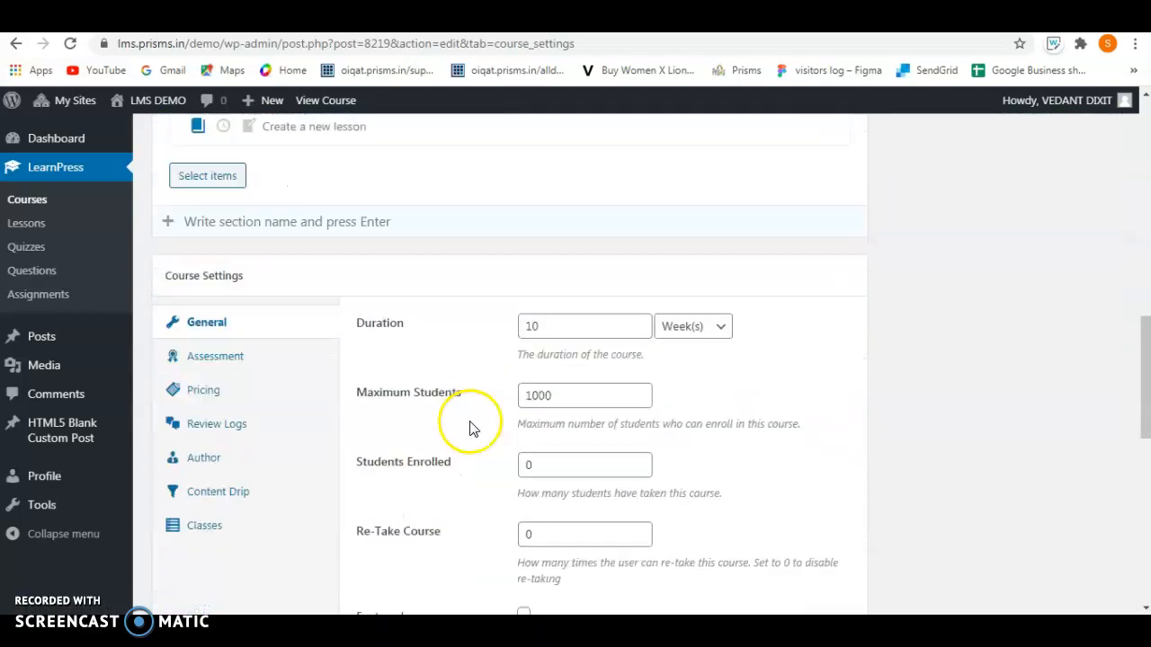
scroll(493, 398, up, 9)
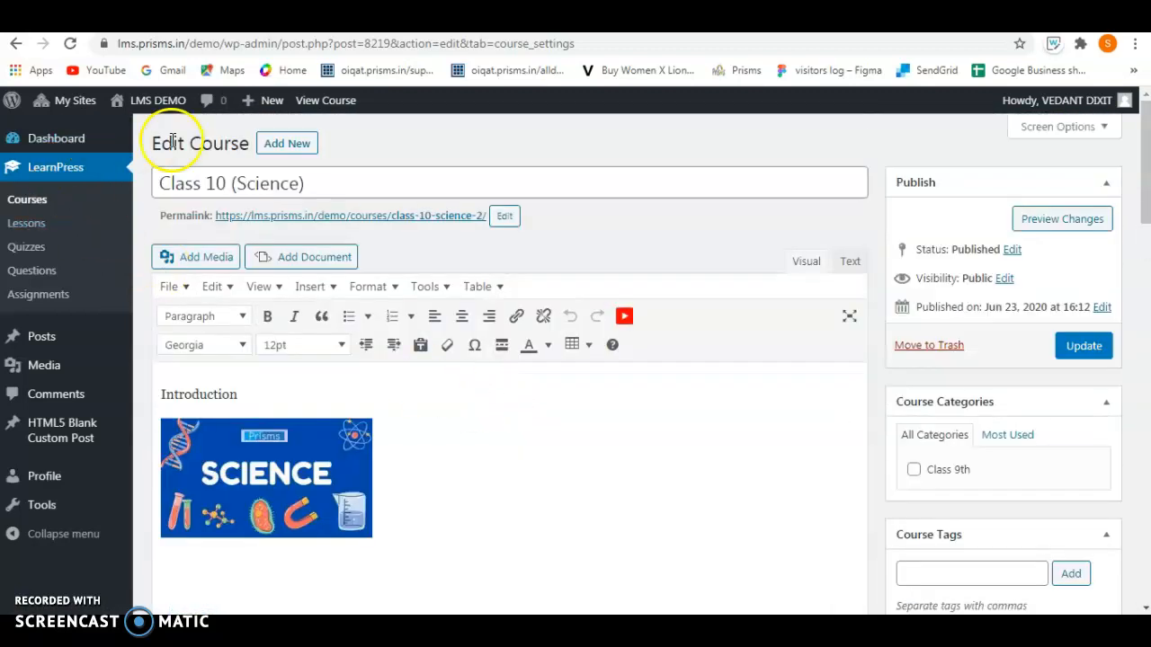
Add a colleague as co-instructor in the course's Author settings, finding the person by searching "pra"
scroll(463, 261, down, 7)
scroll(463, 261, down, 3)
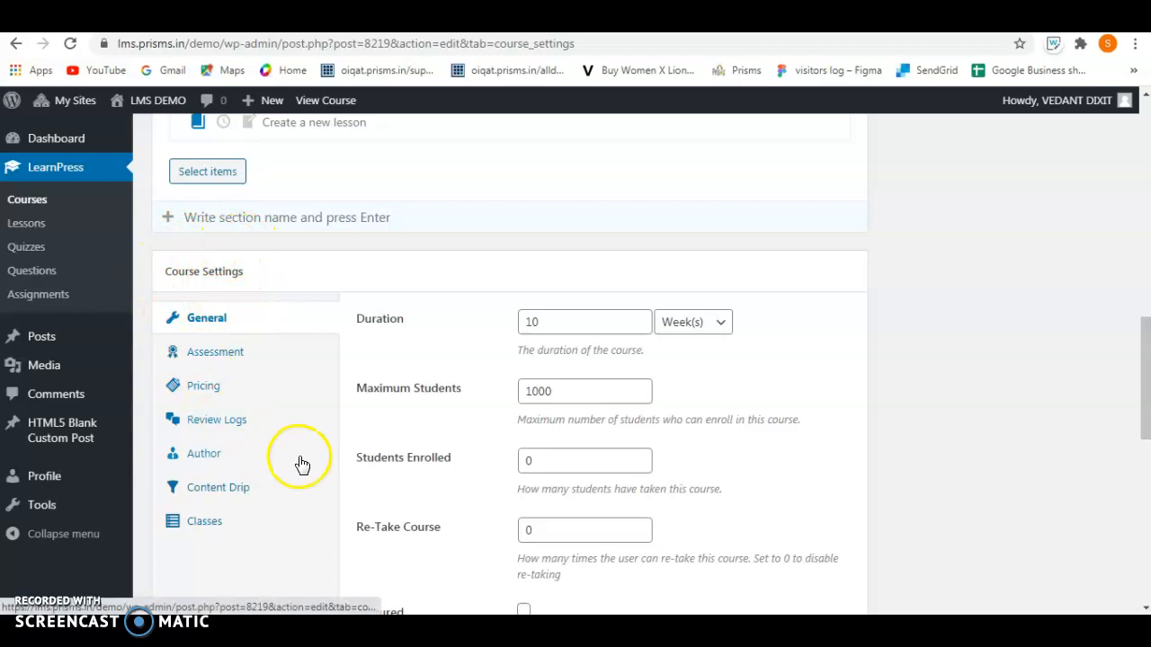
click(194, 453)
click(669, 322)
click(568, 325)
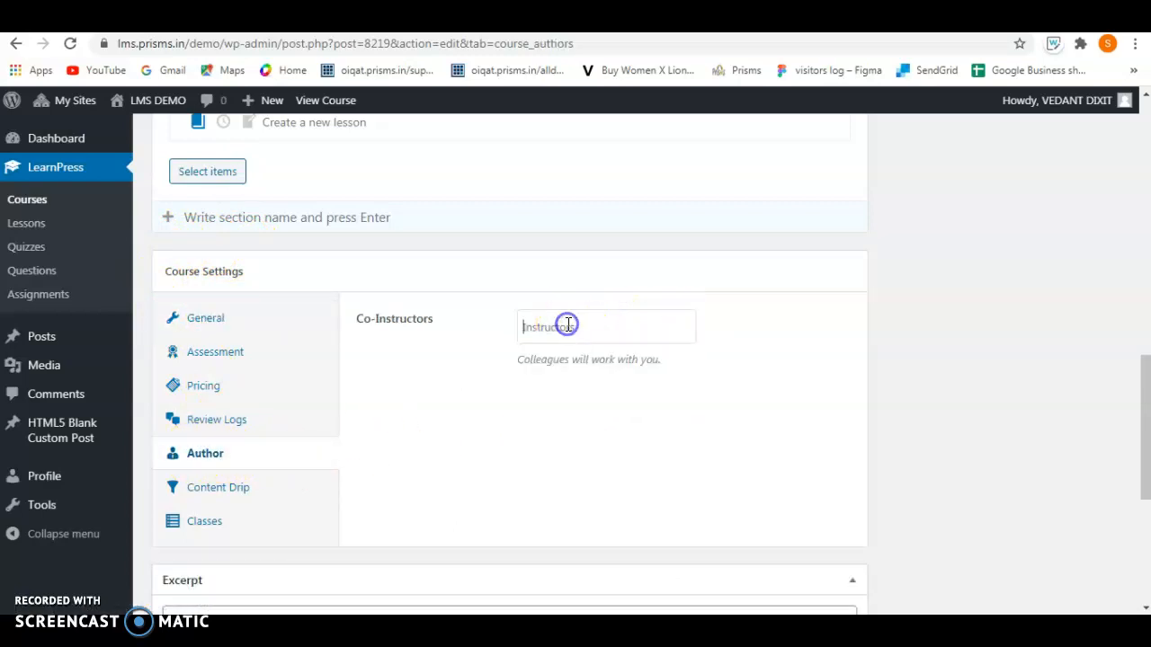
text(pra)
click(604, 356)
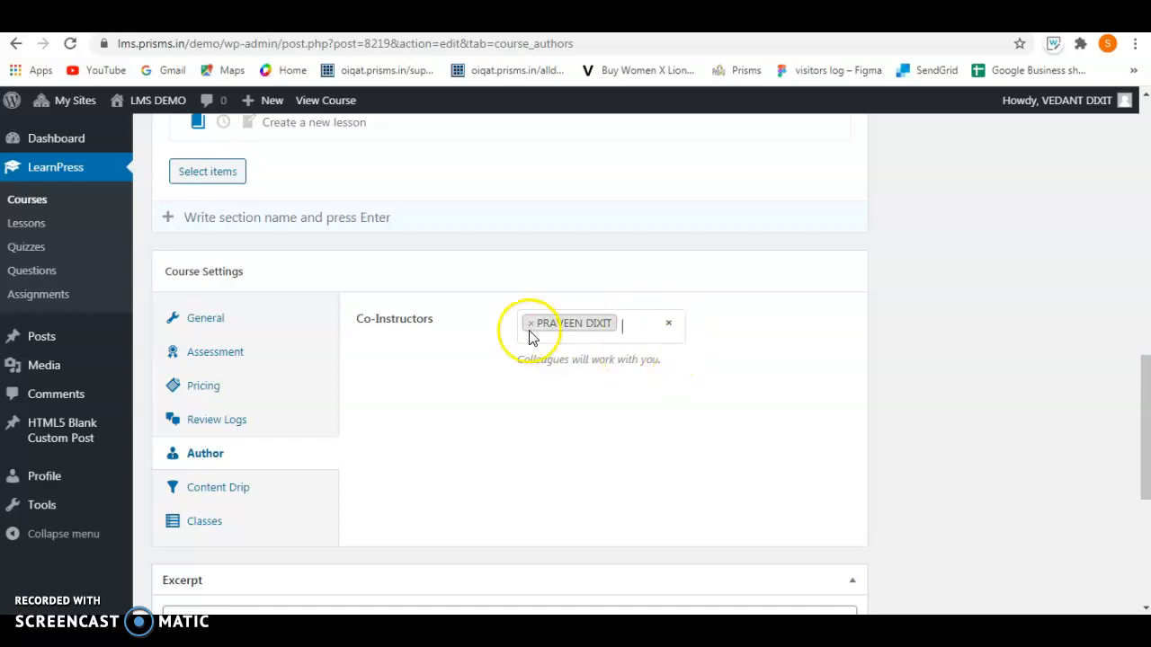
Update the Class 10 (Science) course and check the Co-Instructors setting
scroll(843, 385, up, 15)
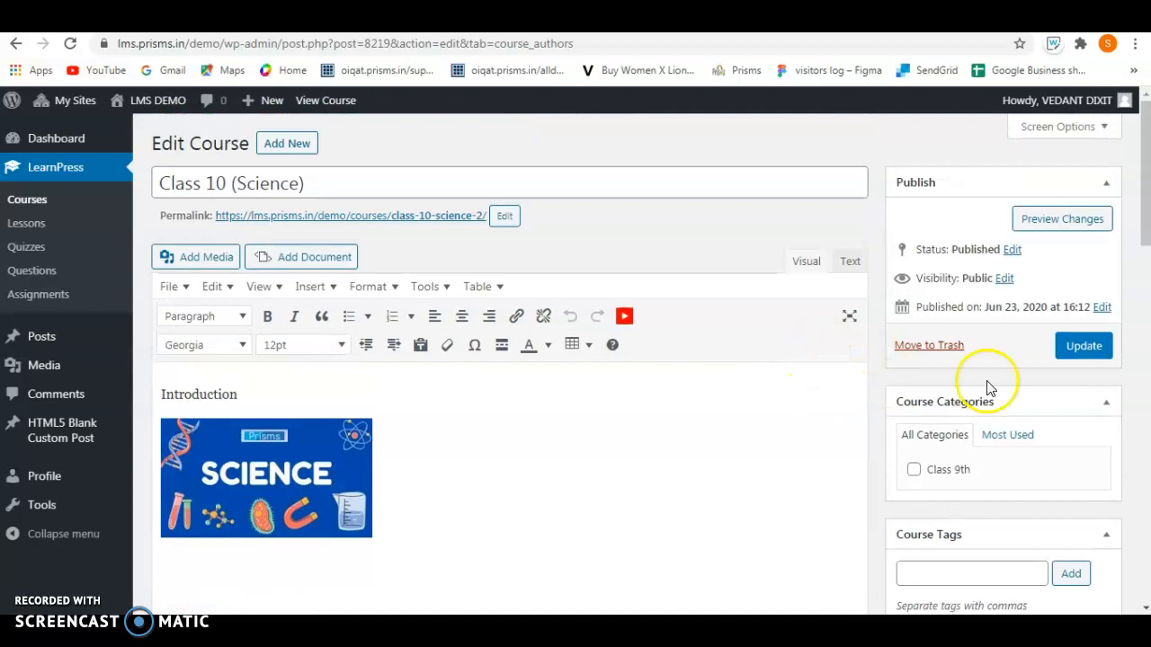
click(1079, 352)
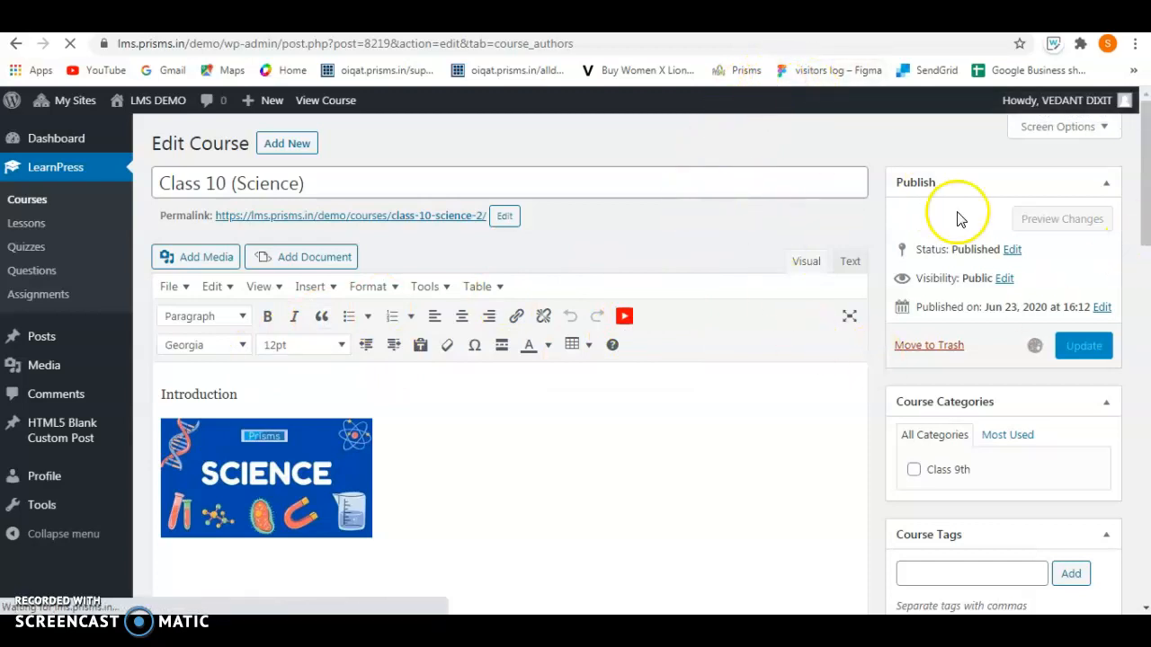
scroll(661, 340, down, 15)
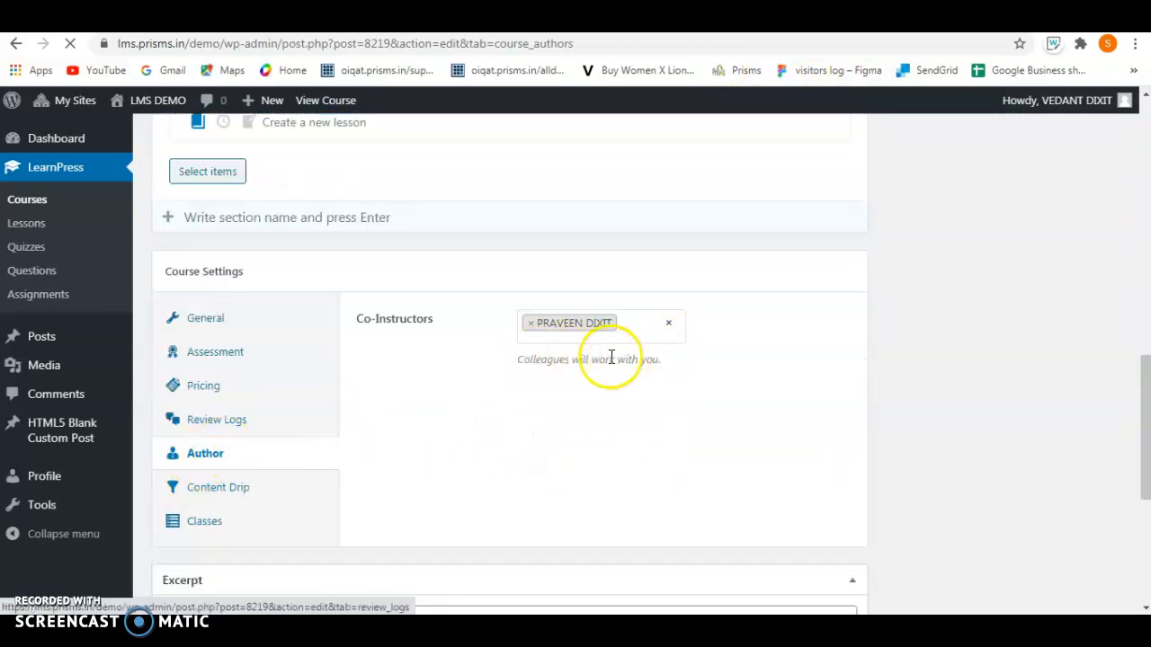
scroll(795, 408, up, 15)
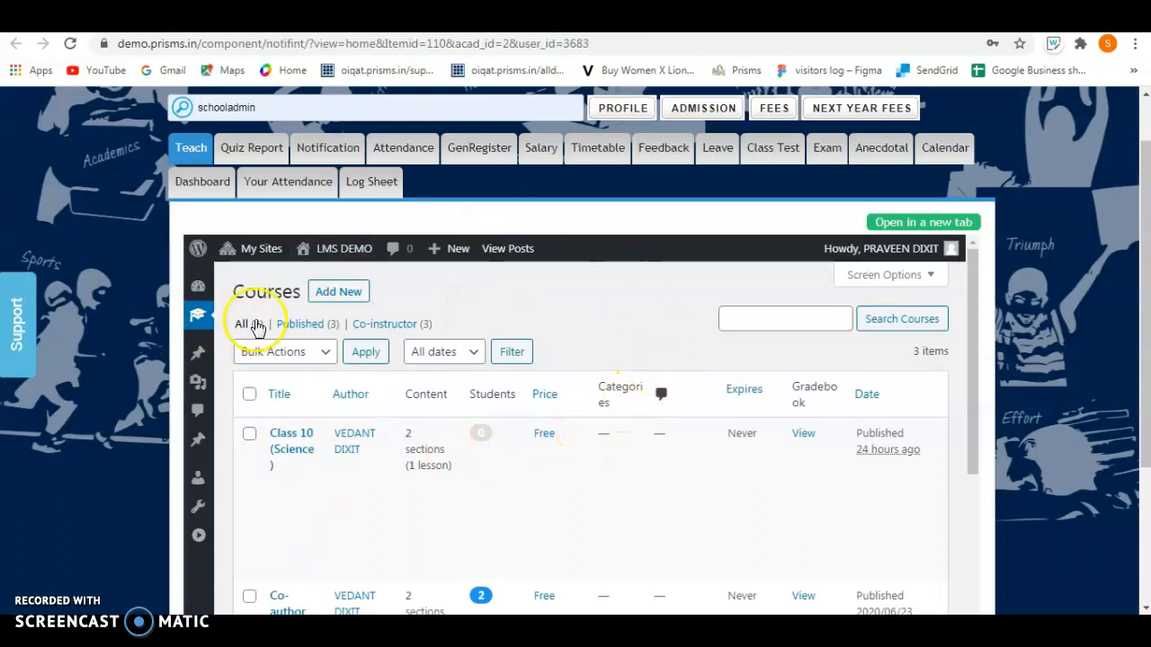
From the co-instructor's account, open the course list in a new tab and edit the first Class 10 (Science) course
mouse_move(912, 257)
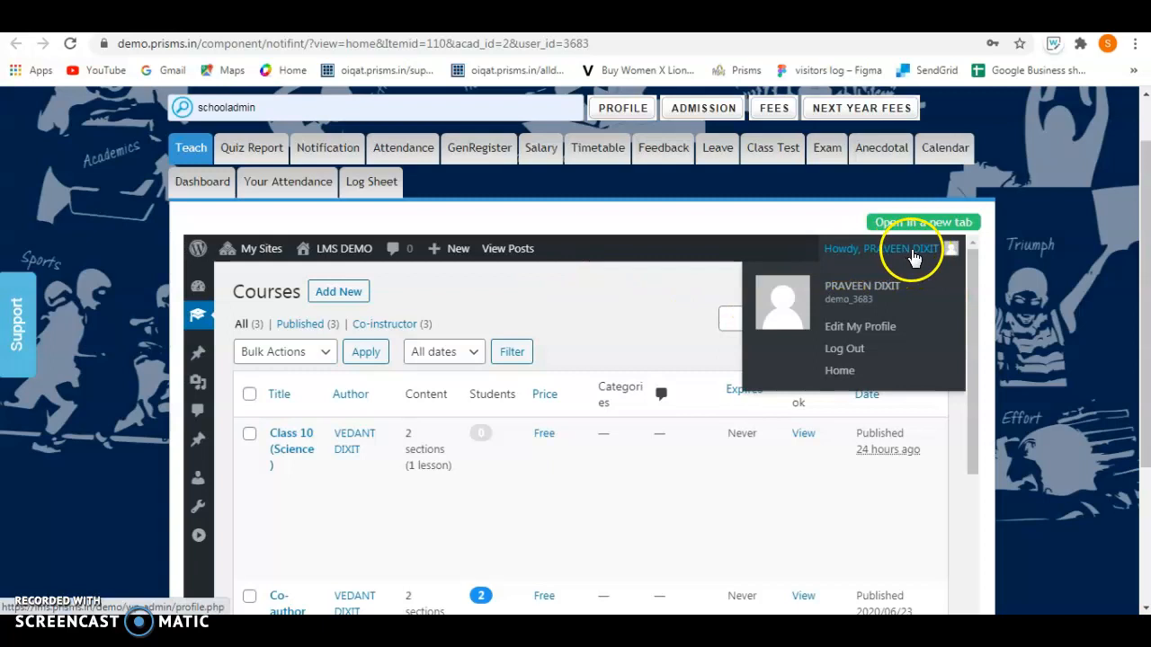
click(930, 228)
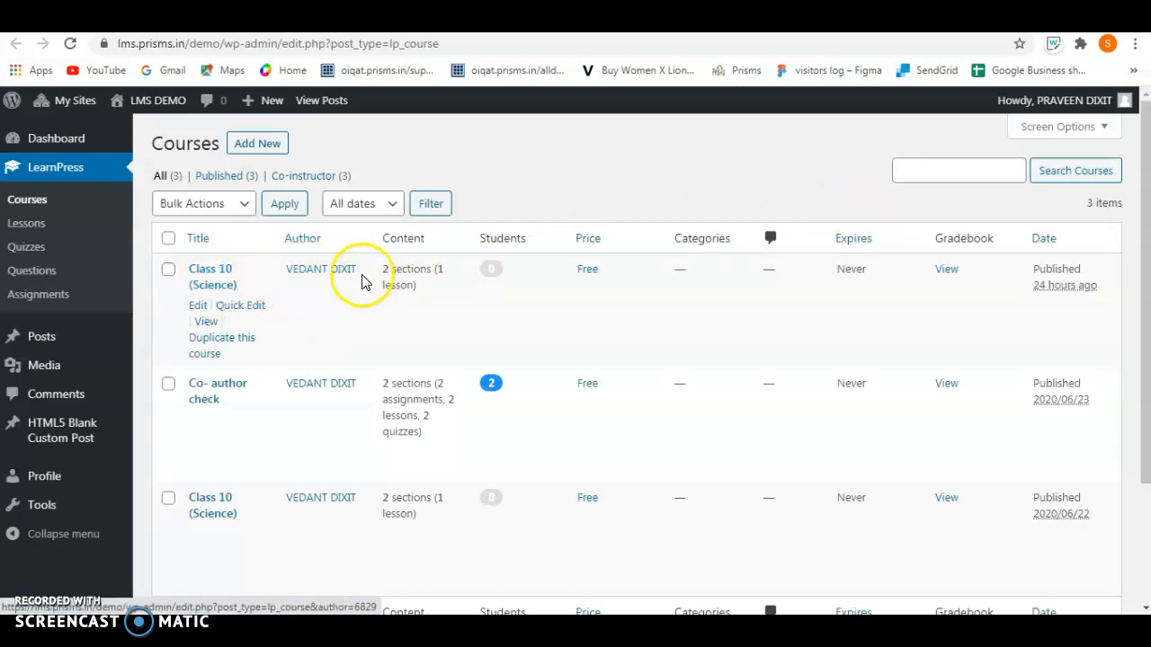
click(199, 310)
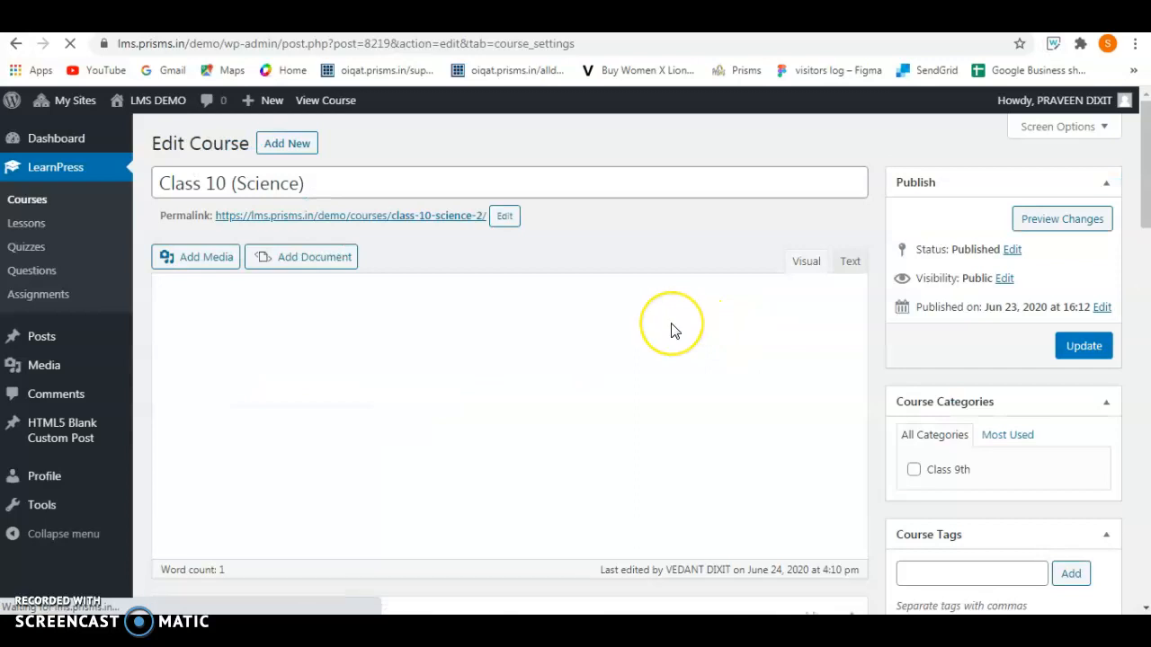
Open the Chapter 1 lesson "Study material for gravitation" for editing and review its content
scroll(670, 331, down, 2)
scroll(672, 326, down, 4)
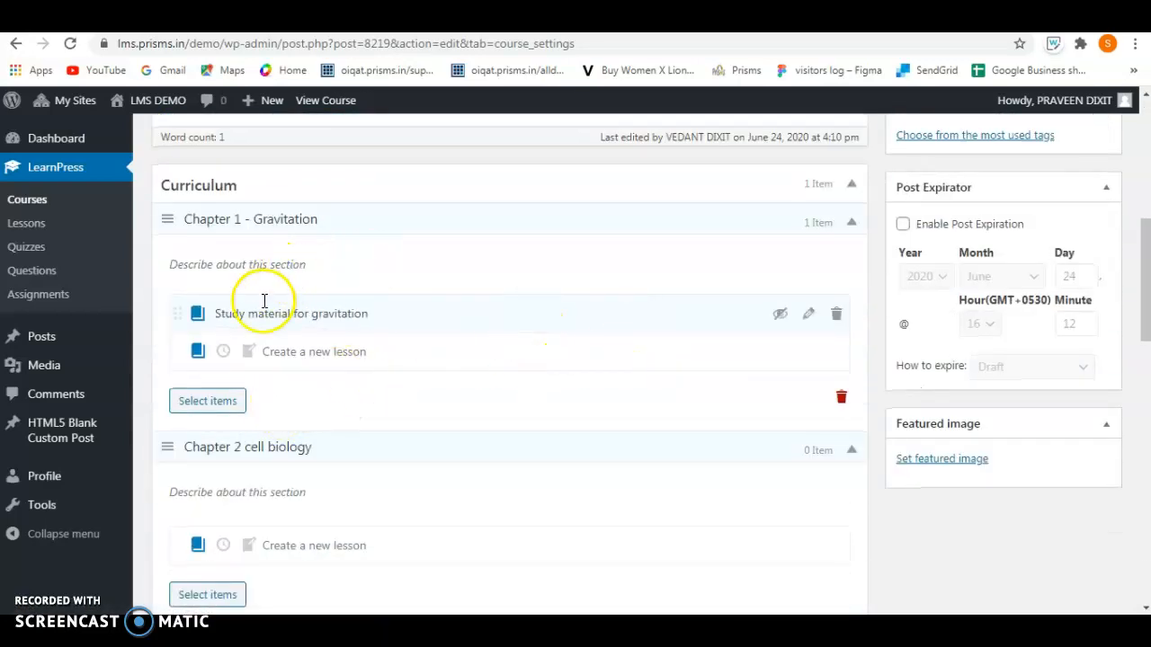
click(808, 317)
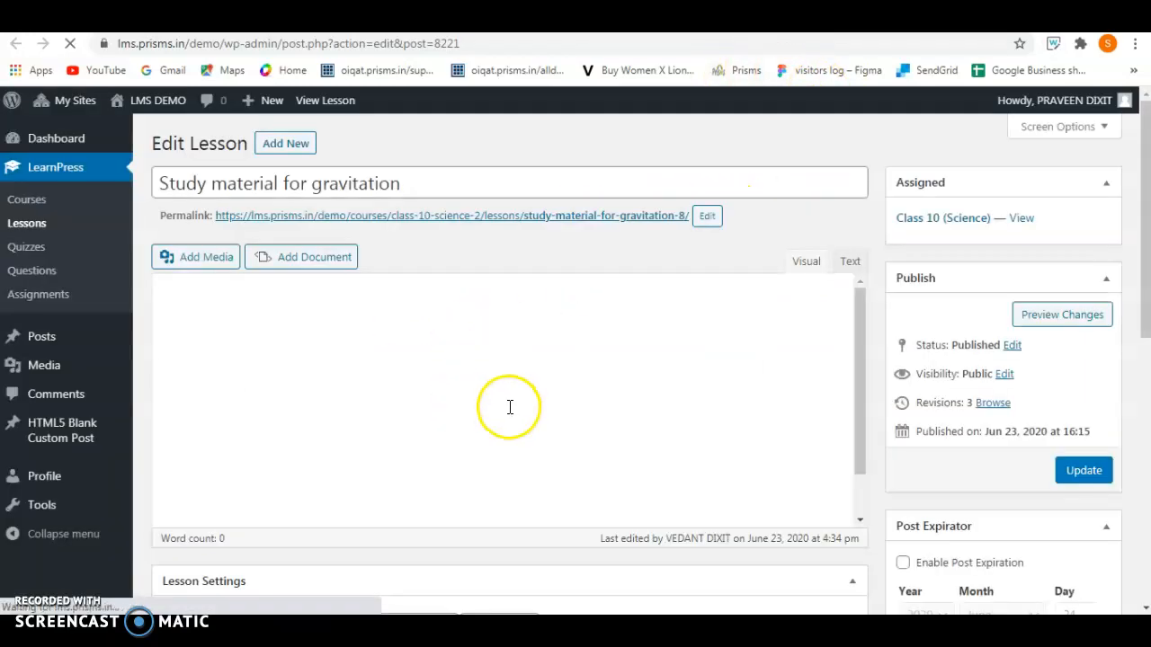
click(431, 502)
scroll(536, 455, down, 2)
scroll(652, 464, up, 2)
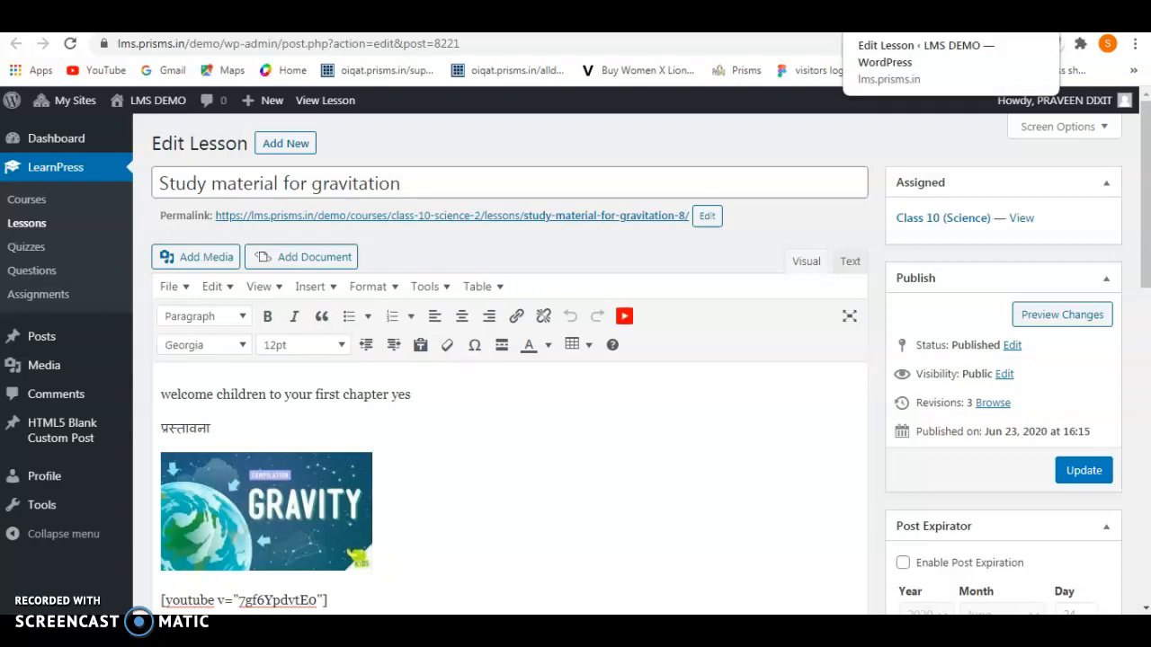
Return to the course editor and create the lesson "study material cell biology" in Chapter 2 cell biology
click(969, 20)
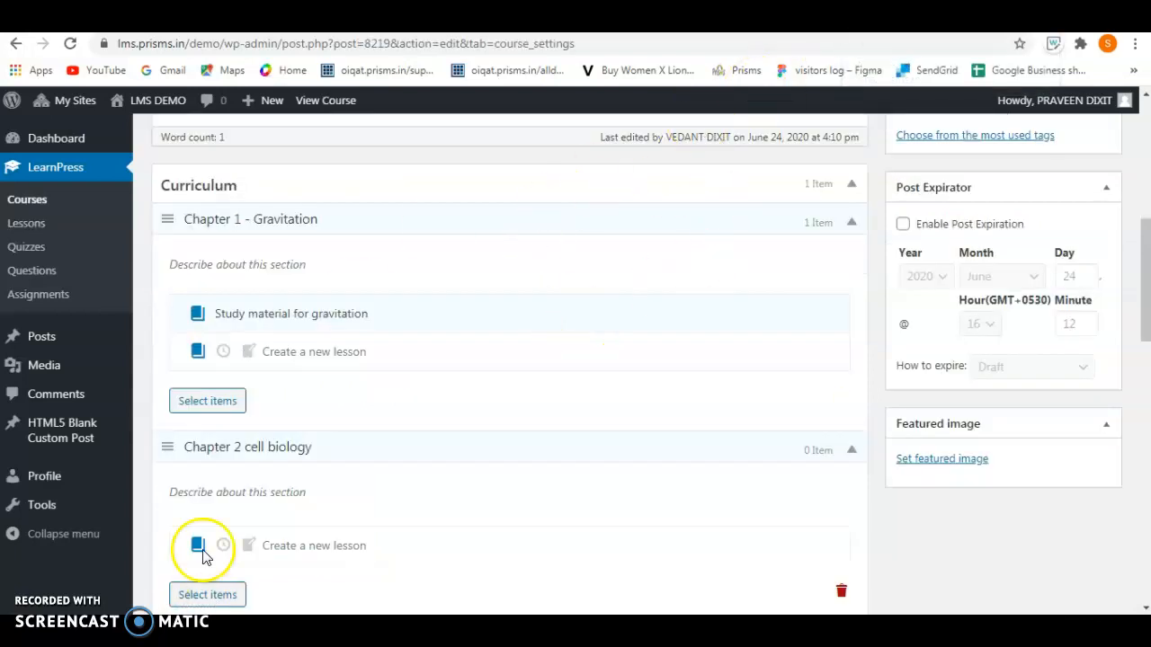
scroll(504, 364, down, 1)
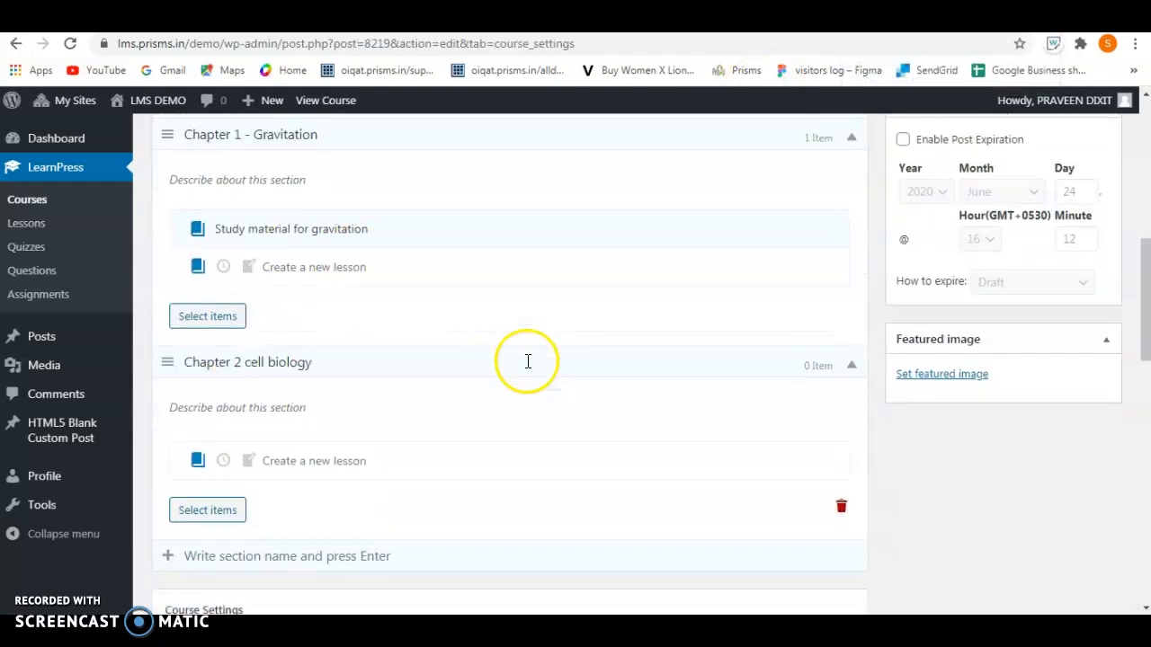
click(313, 459)
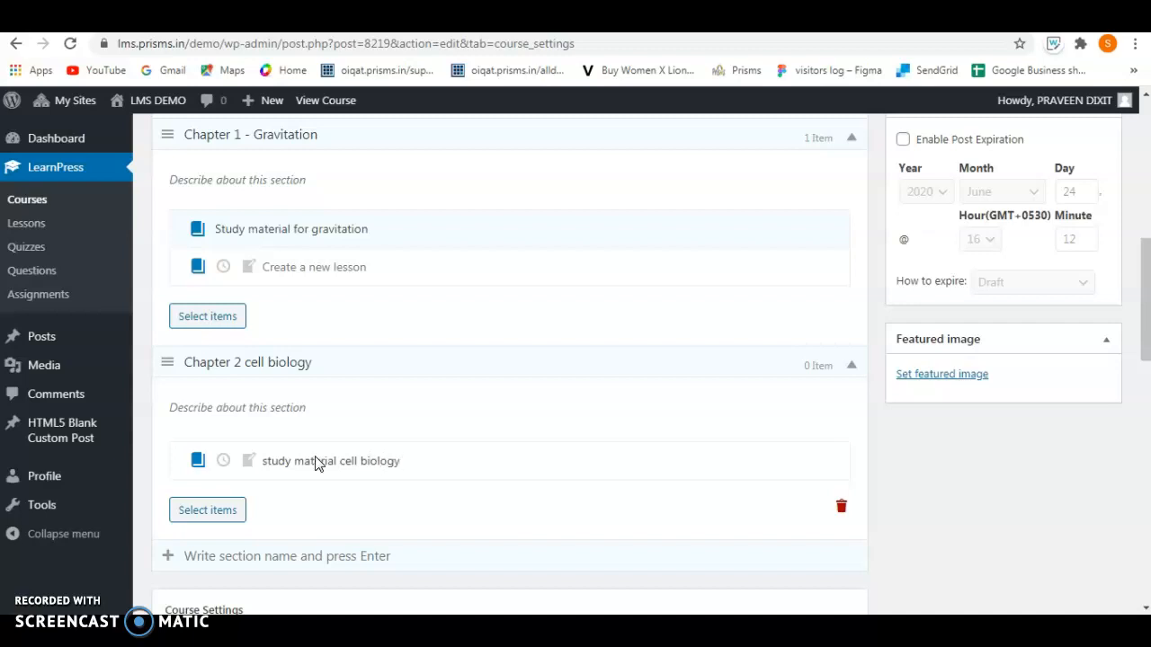
key(Return)
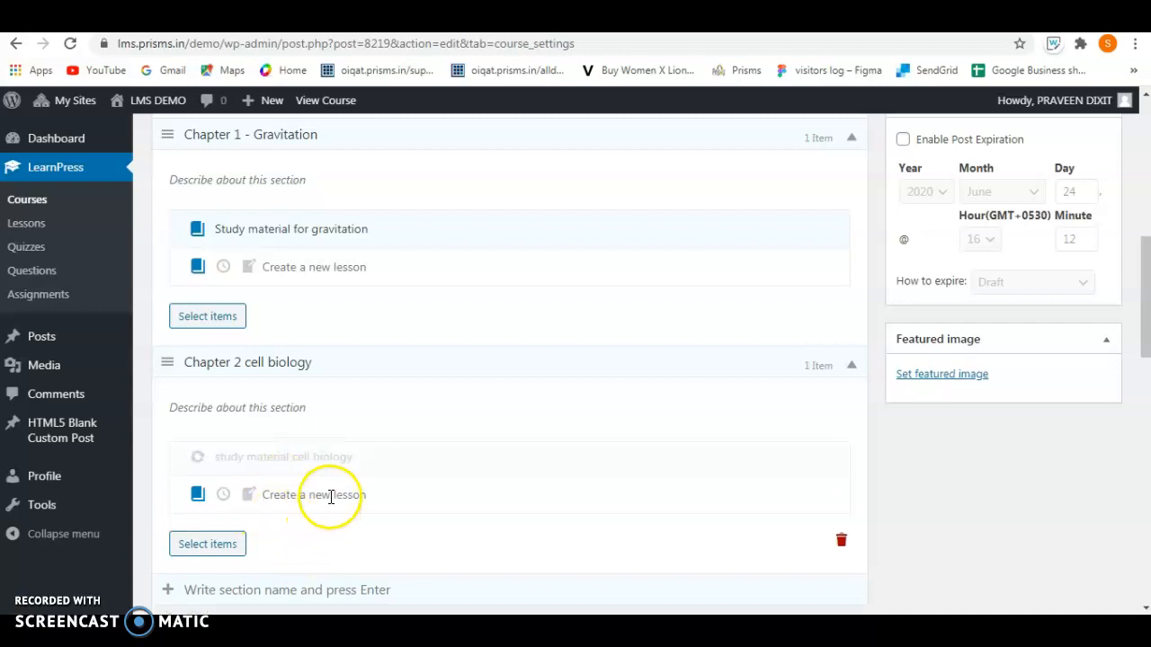
scroll(305, 494, up, 2)
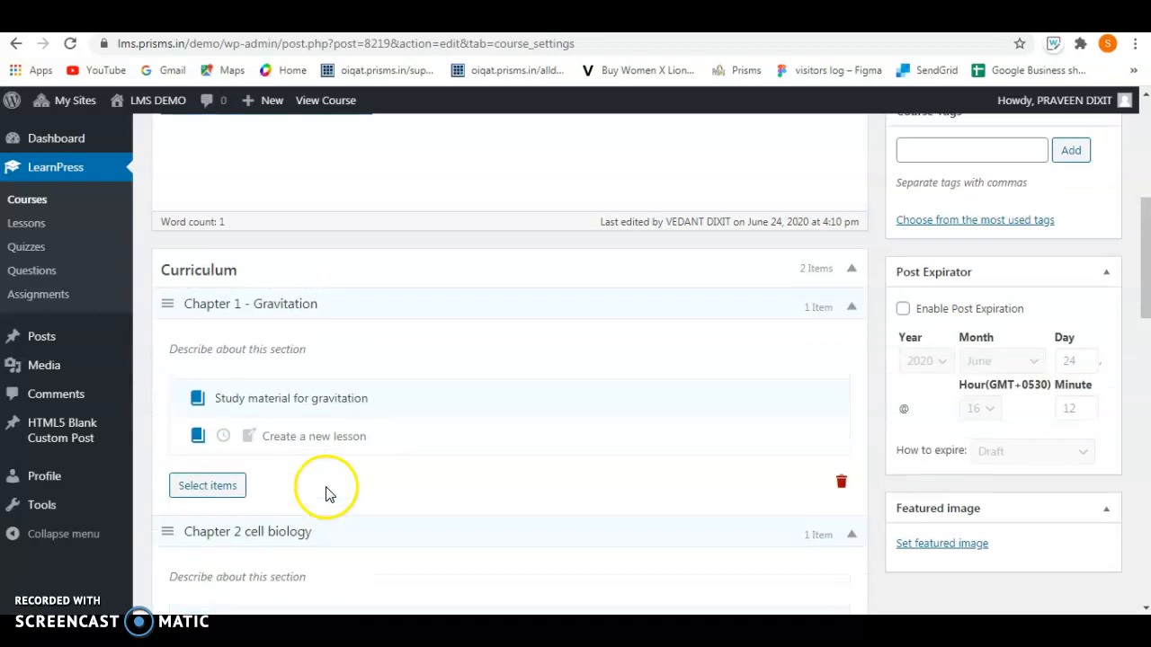
scroll(329, 444, down, 2)
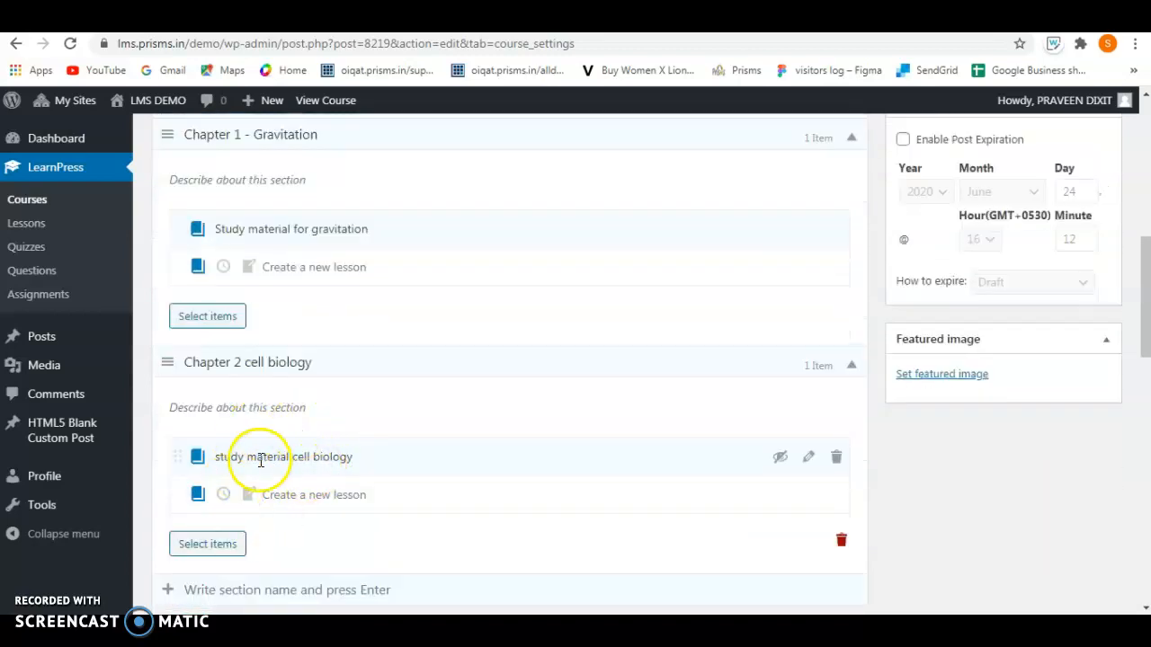
Examine the quiz and assignment item types for Chapter 2, plus the course's Author settings and lesson removal options
click(223, 494)
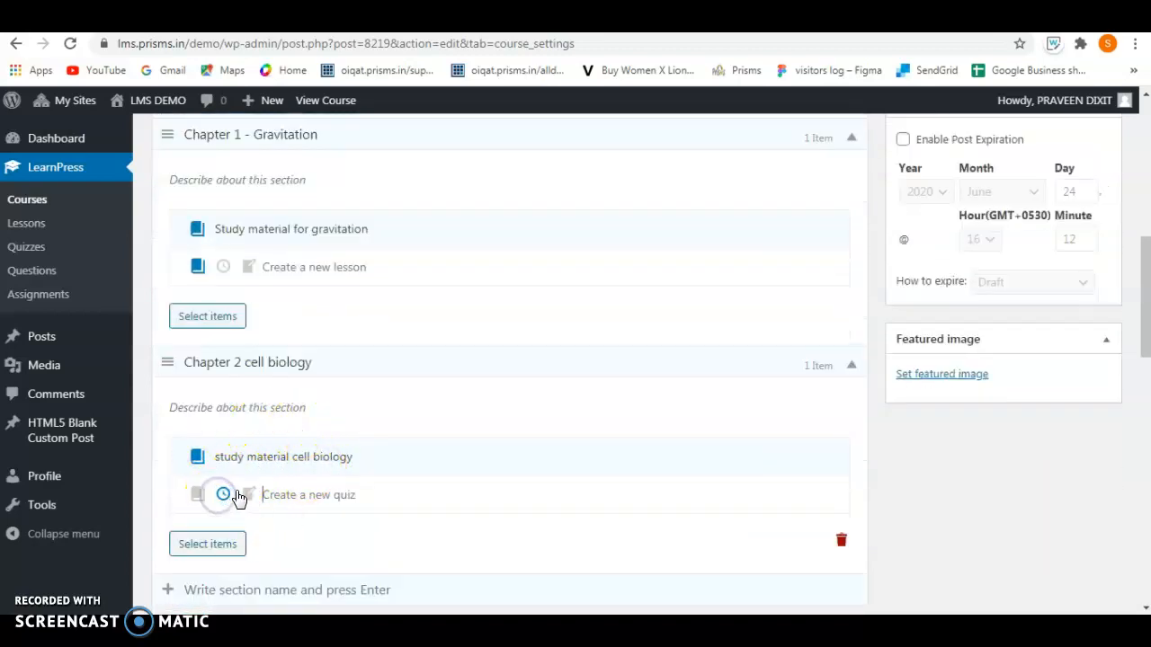
scroll(887, 390, down, 5)
drag(1144, 432, 1144, 362)
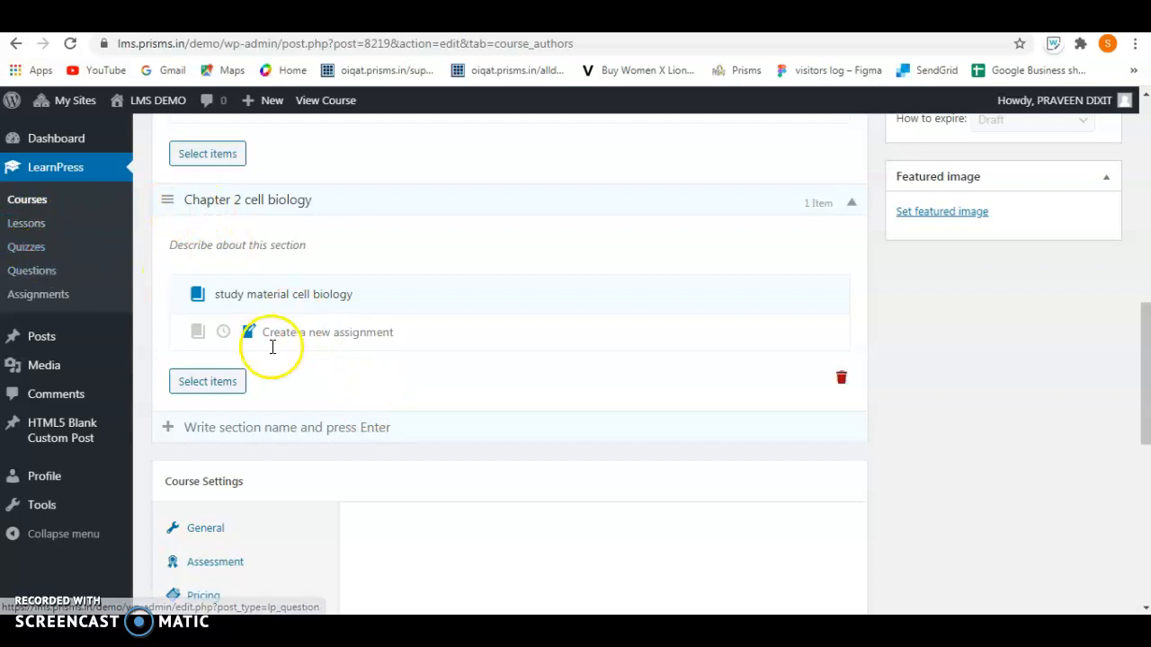
scroll(635, 413, up, 1)
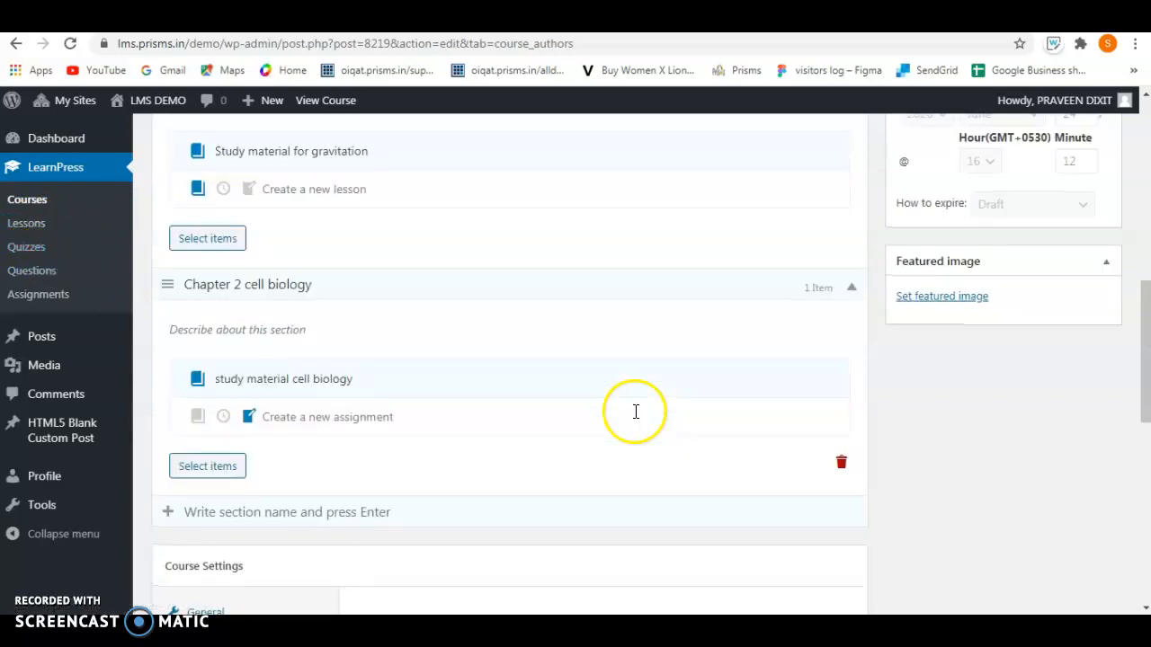
scroll(630, 388, up, 3)
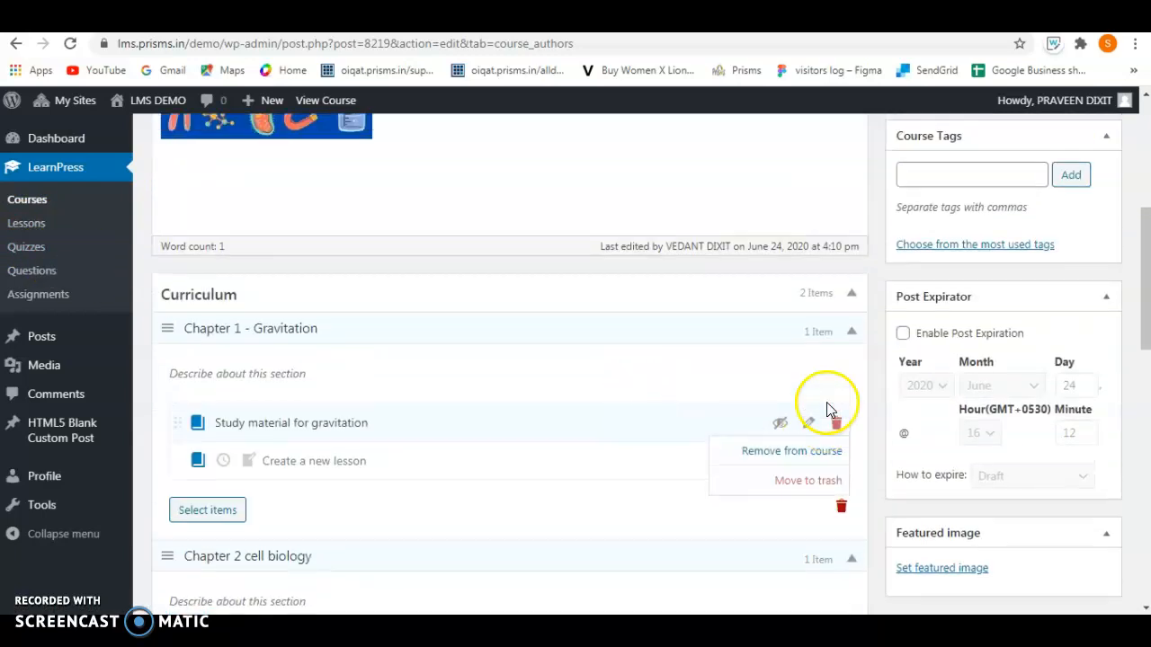
scroll(826, 402, up, 2)
scroll(827, 402, up, 2)
scroll(827, 403, down, 1)
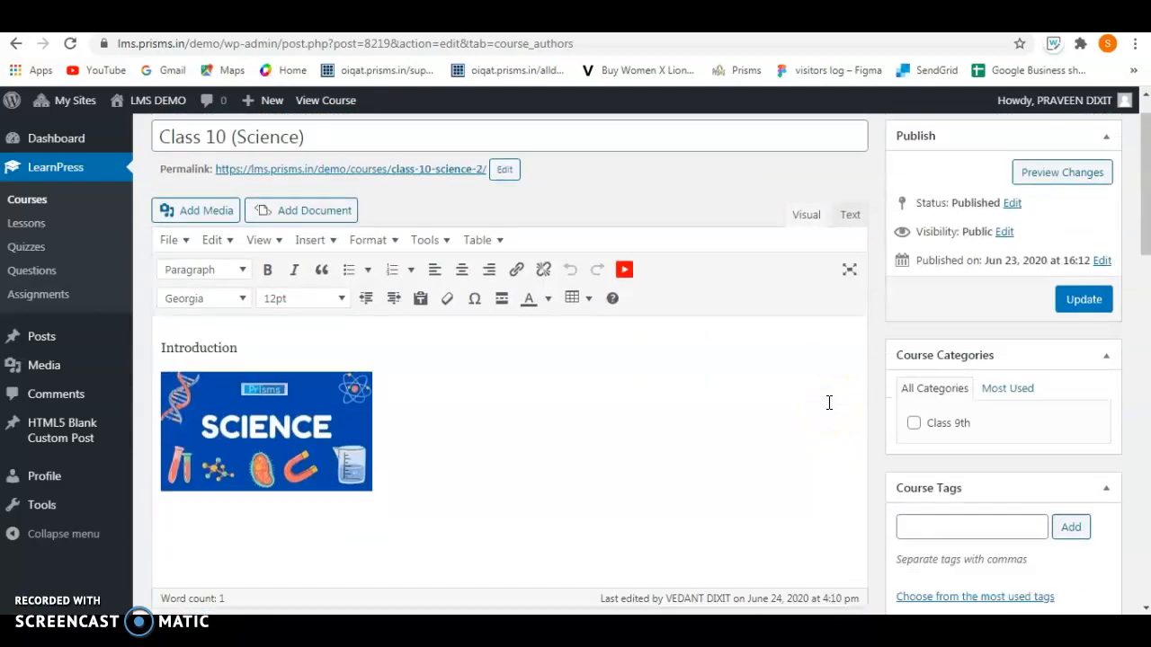